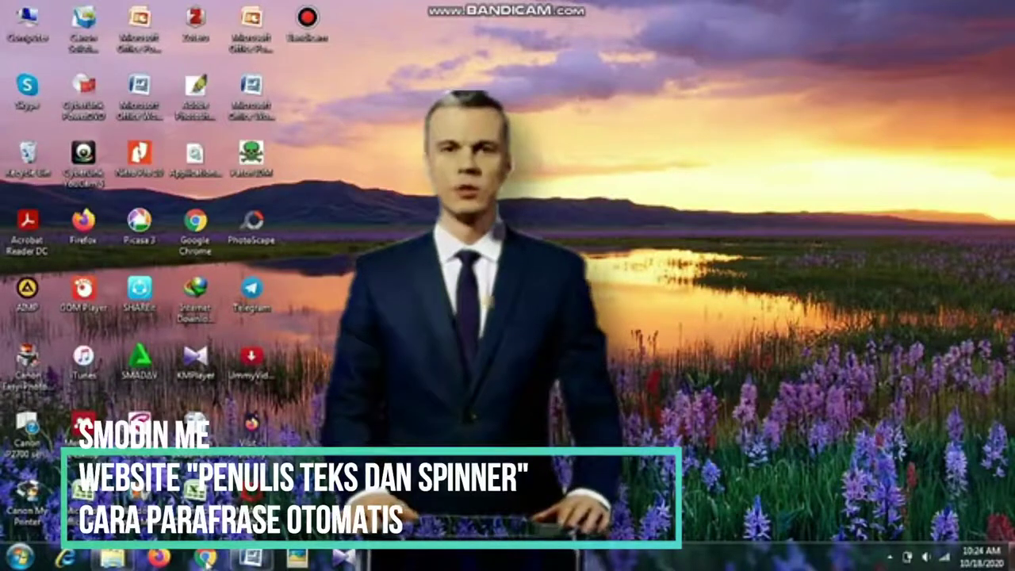
pyautogui.click(204, 557)
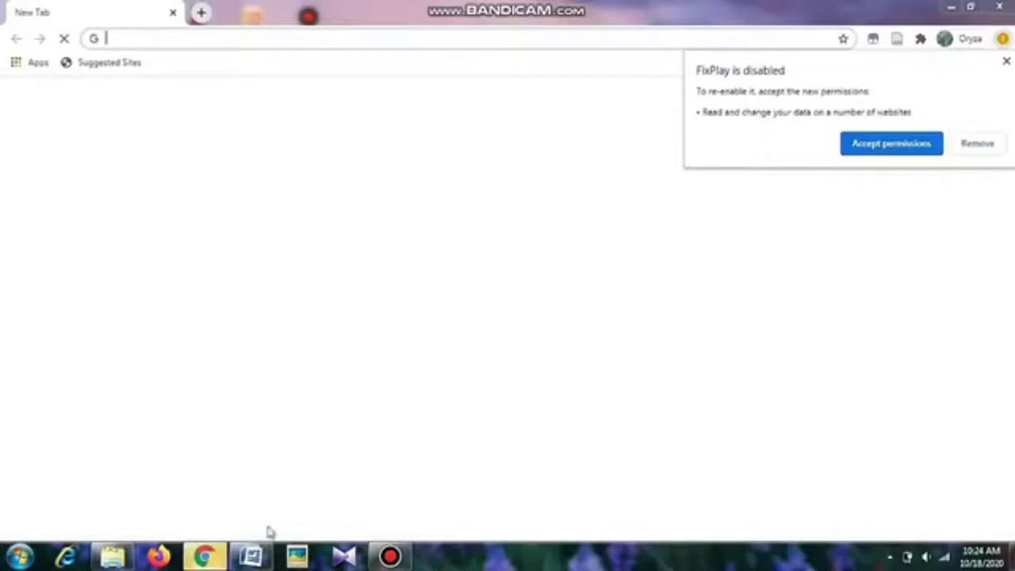
pyautogui.click(1005, 61)
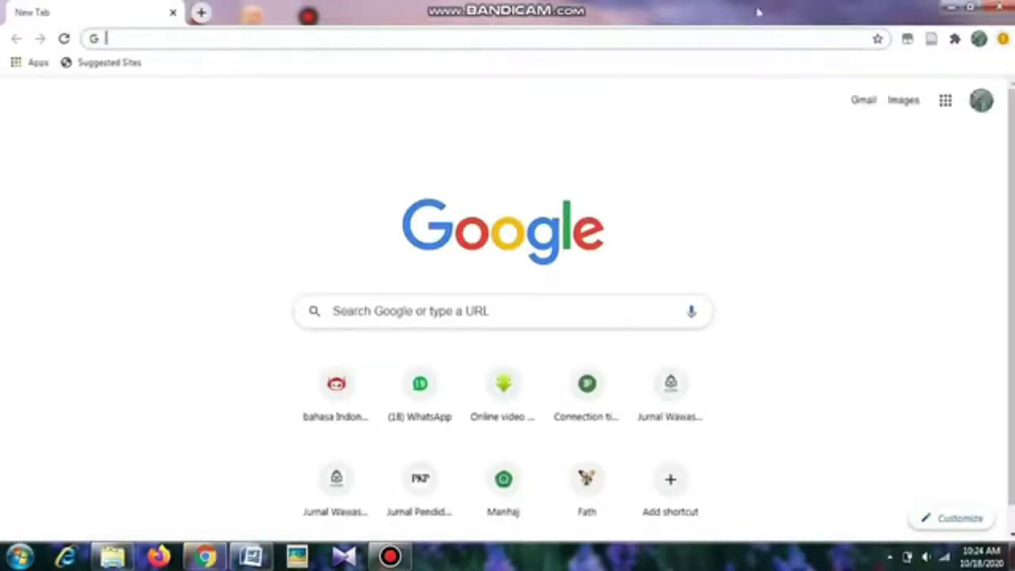
pyautogui.click(125, 39)
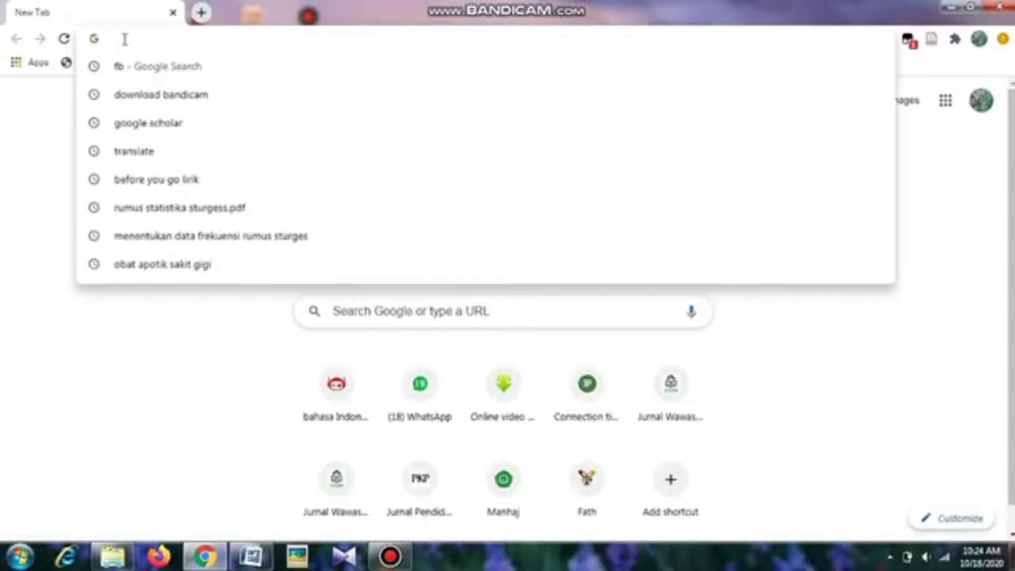
pyautogui.write('https')
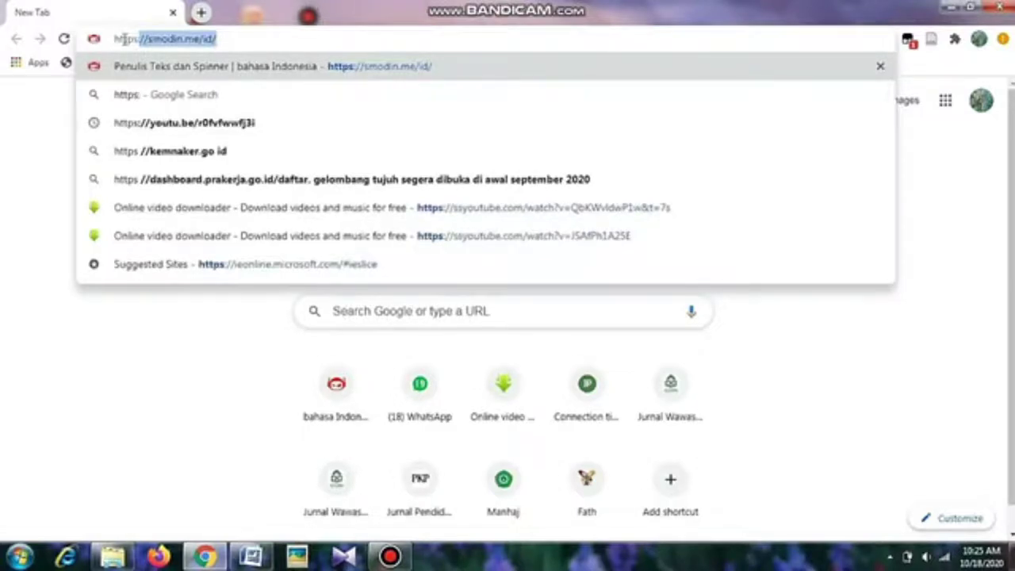
pyautogui.press('BackSpace')
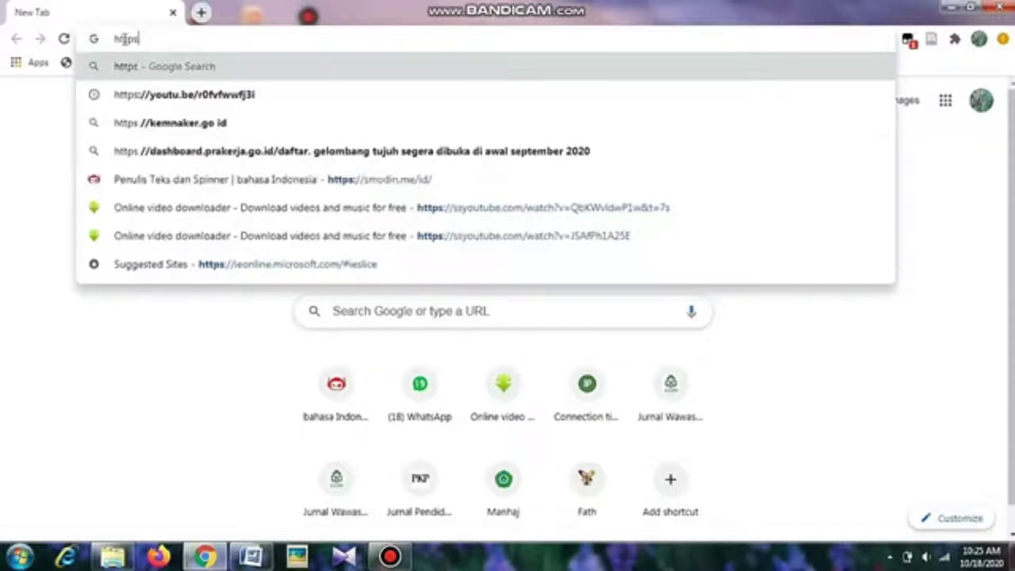
pyautogui.write(':')
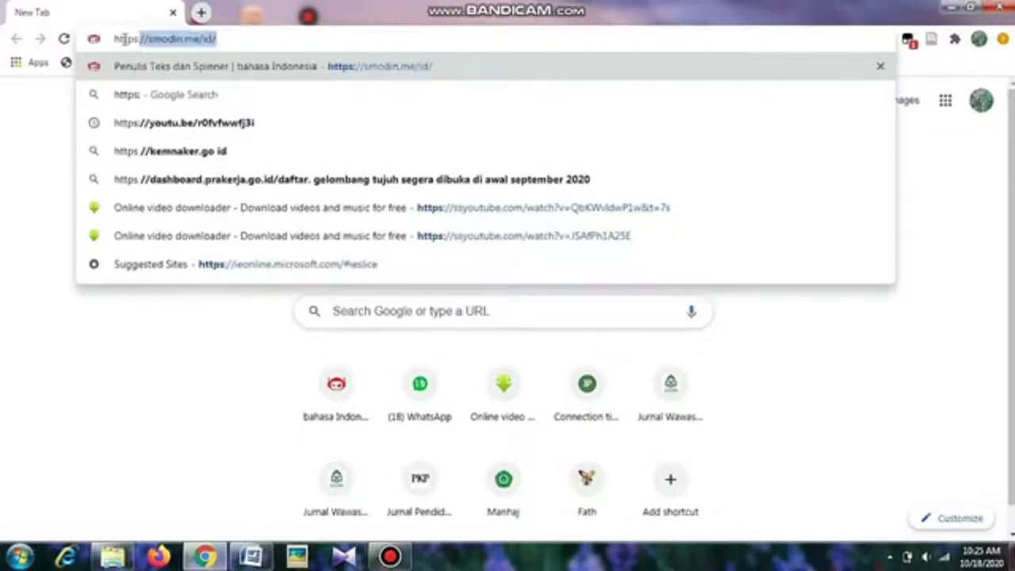
pyautogui.write('//')
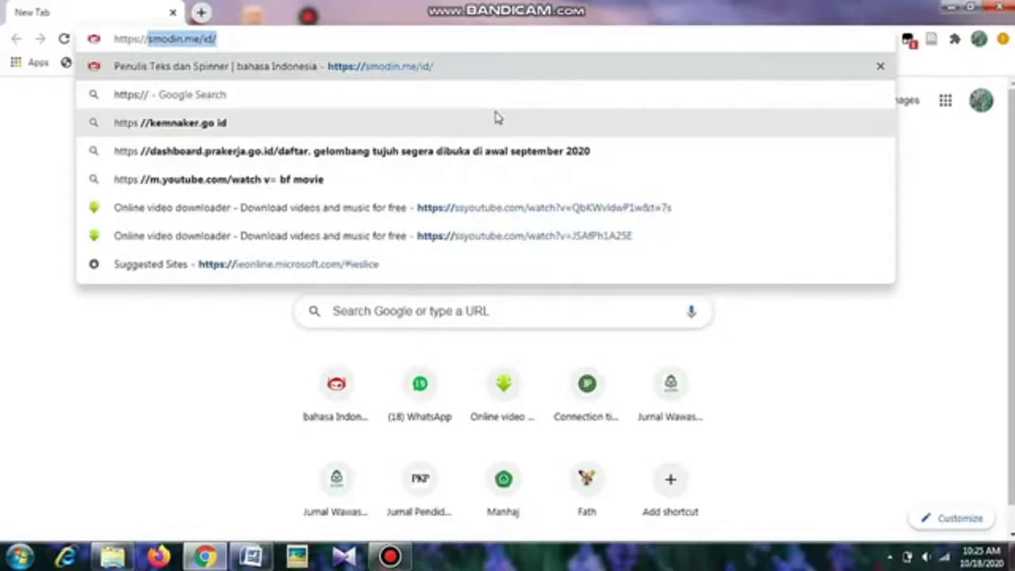
pyautogui.press('Return')
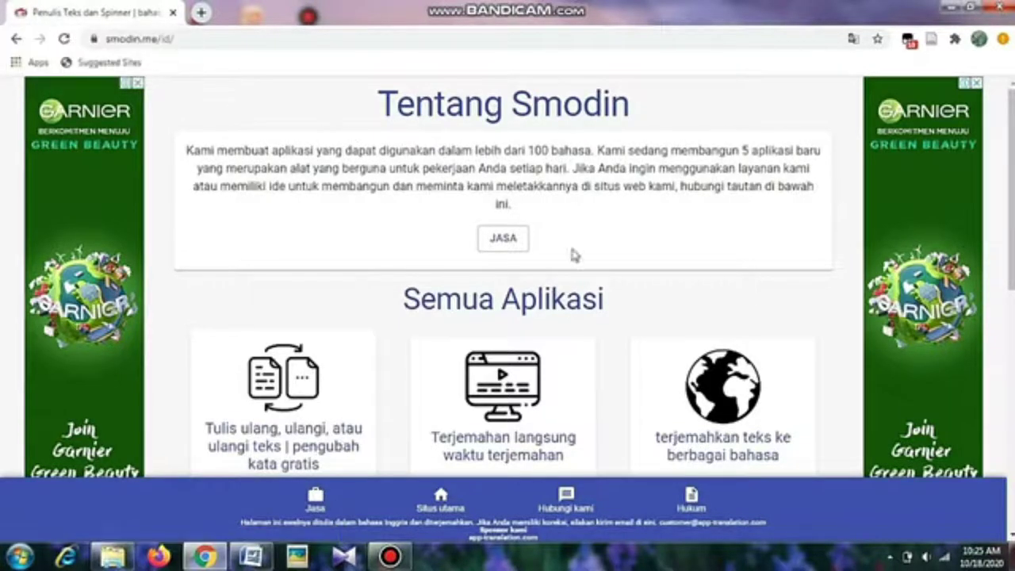
pyautogui.scroll(-2, 539, 242)
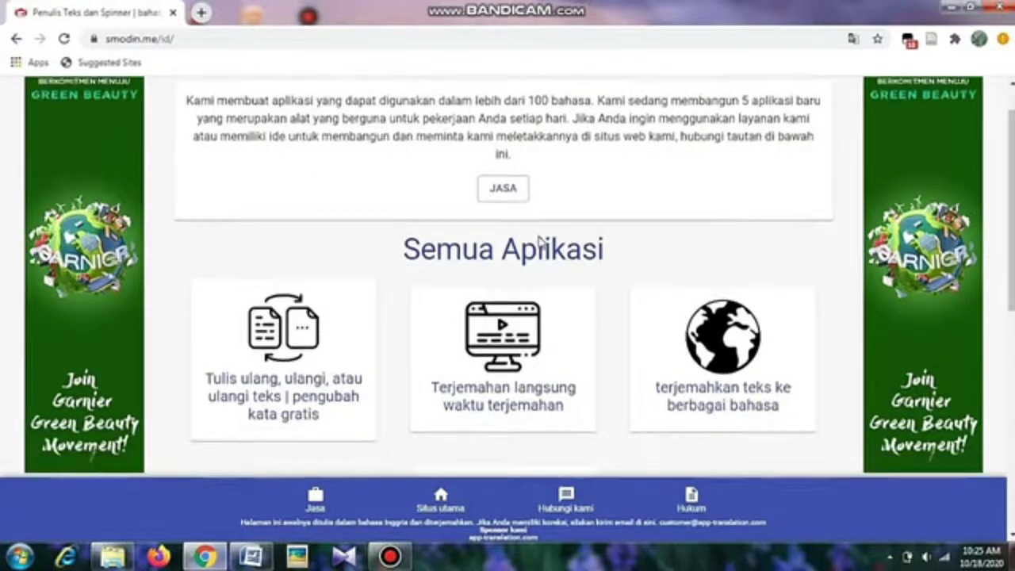
pyautogui.scroll(-2, 539, 242)
pyautogui.scroll(-1, 539, 242)
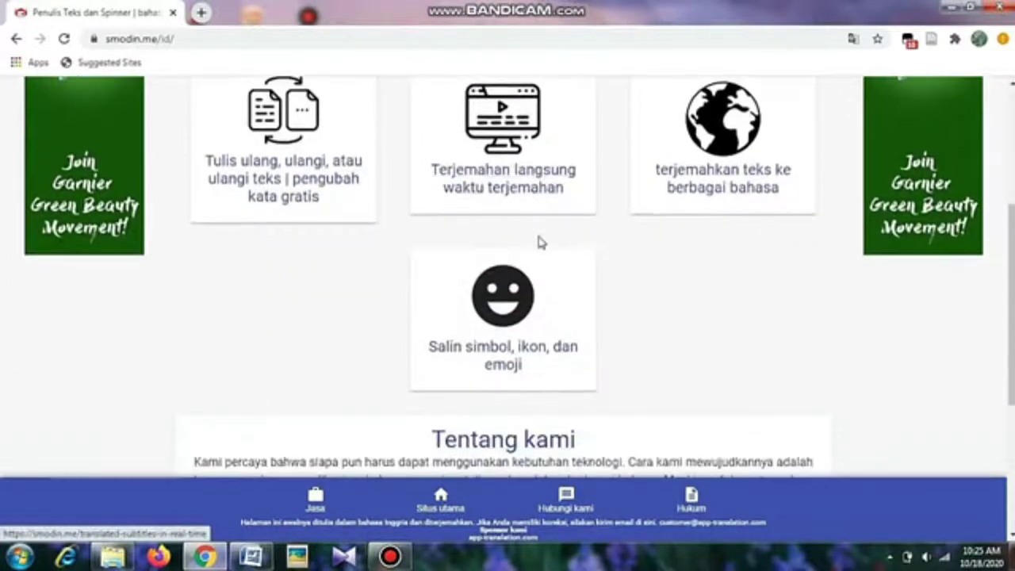
pyautogui.scroll(1, 539, 242)
pyautogui.scroll(-1, 539, 242)
pyautogui.scroll(-1, 539, 242)
pyautogui.scroll(-1, 539, 242)
pyautogui.scroll(1, 539, 241)
pyautogui.scroll(4, 539, 242)
pyautogui.scroll(-1, 539, 242)
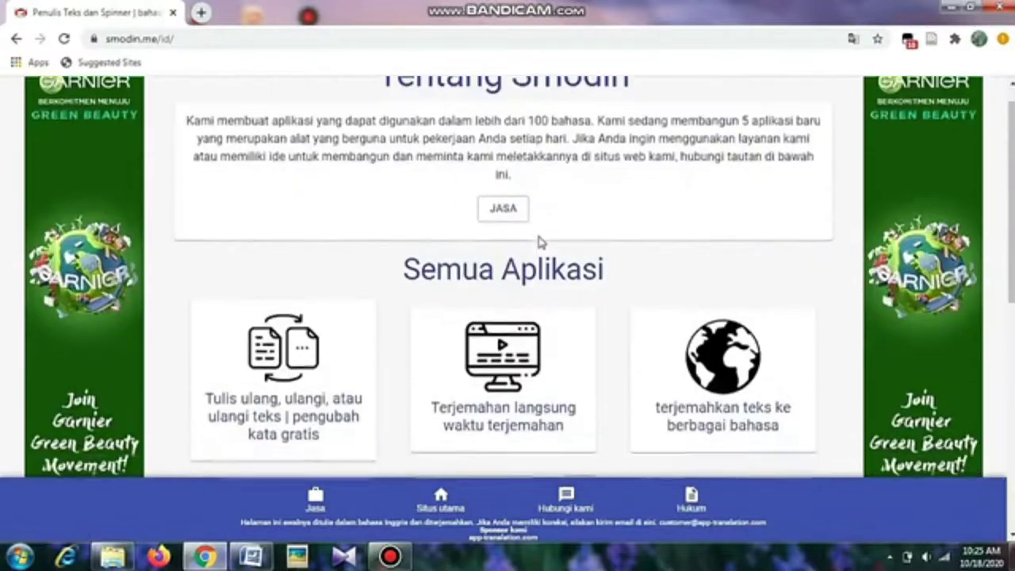
pyautogui.scroll(-1, 539, 242)
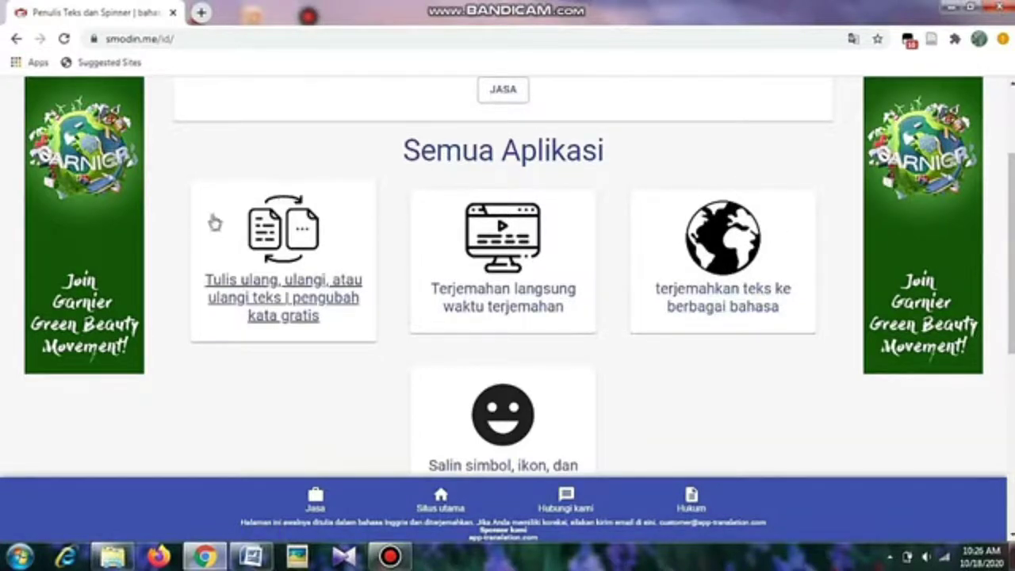
# Step: Open Smodin's 'Tulis ulang, ulangi, atau ulangi teks' rewriter page, then bring the Word document forward
pyautogui.click(278, 296)
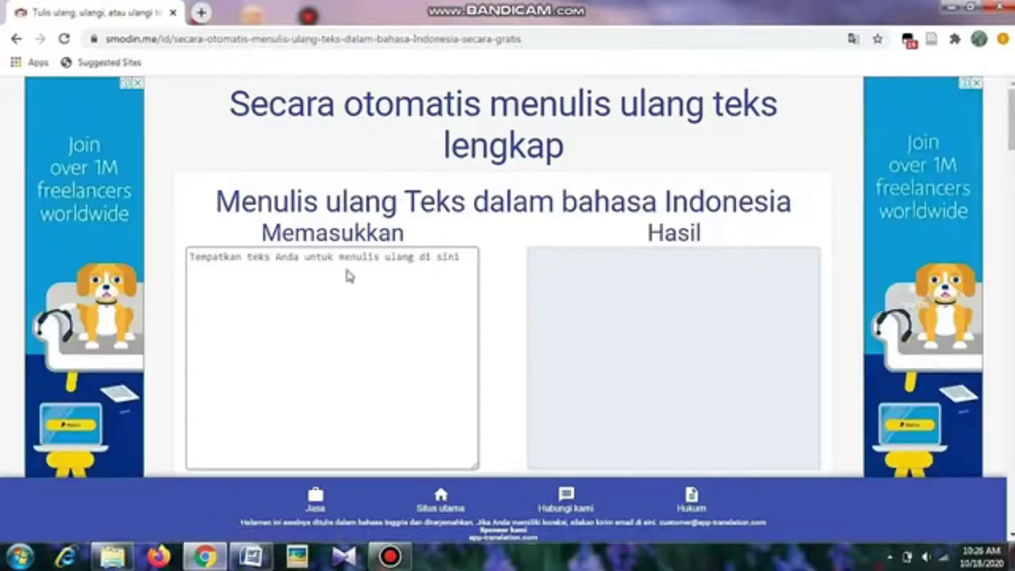
pyautogui.scroll(-1, 349, 276)
pyautogui.scroll(-2, 349, 276)
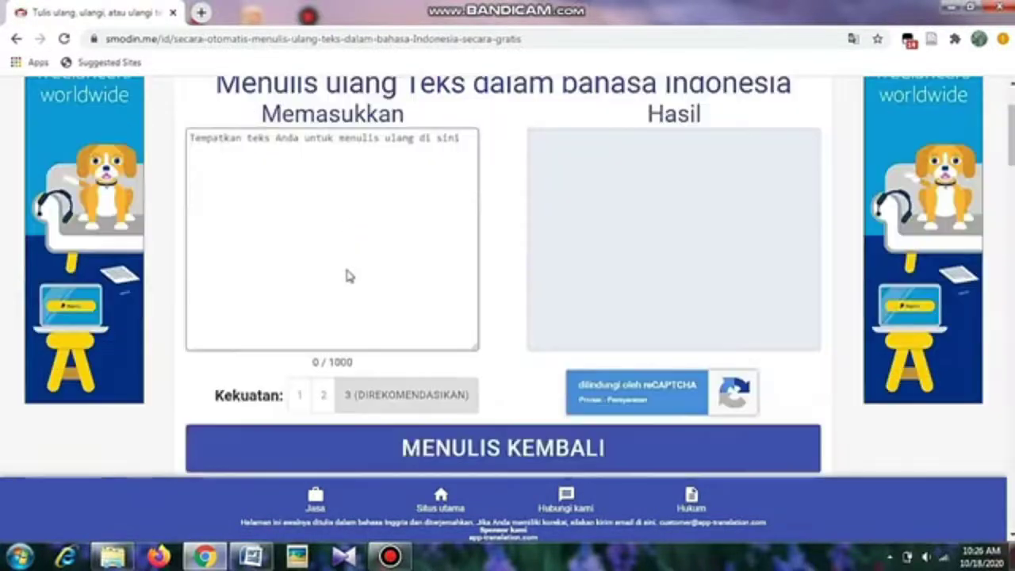
pyautogui.scroll(-2, 348, 276)
pyautogui.scroll(-1, 349, 275)
pyautogui.scroll(1, 348, 276)
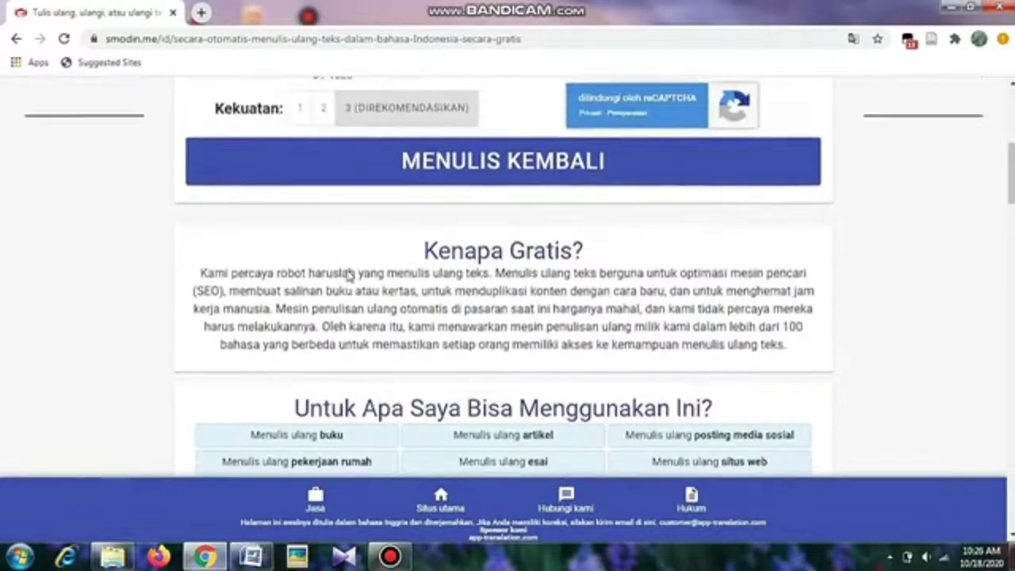
pyautogui.scroll(5, 349, 276)
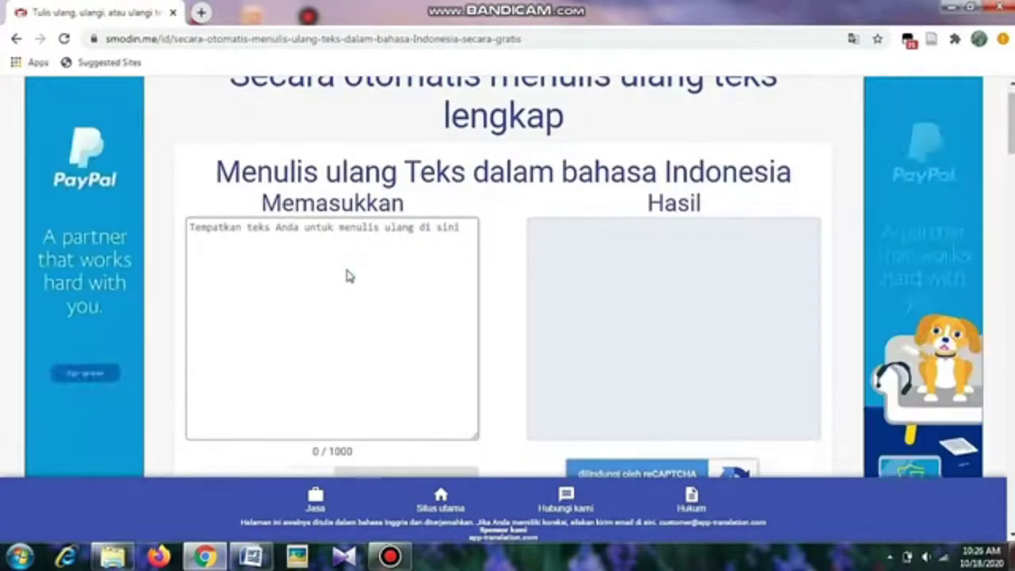
pyautogui.click(261, 555)
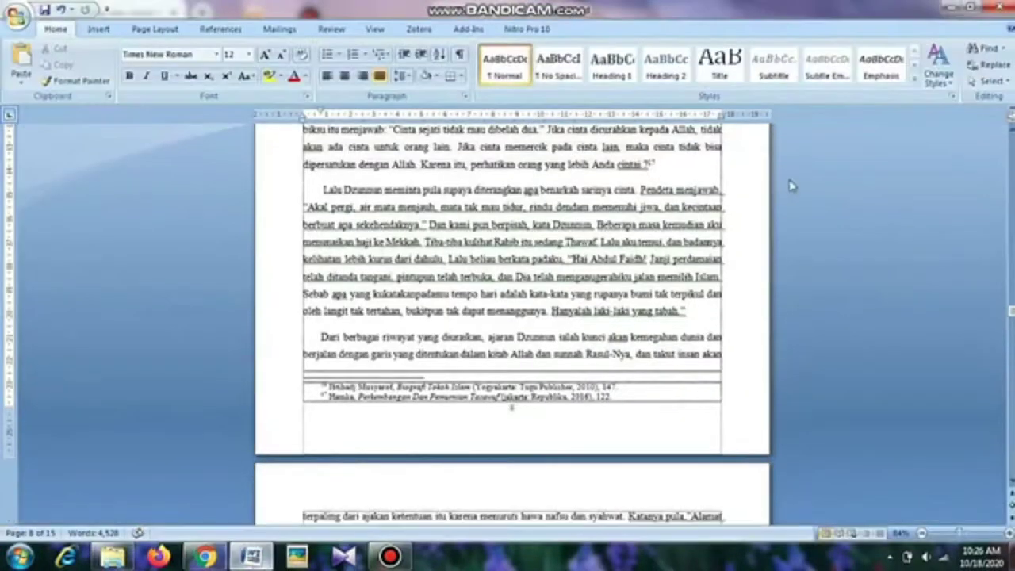
# Step: Select the Word paragraph beginning 'Berdasarkan pengertian diatas', then return to the Smodin rewriter
pyautogui.moveTo(1008, 322); pyautogui.dragTo(1003, 395)
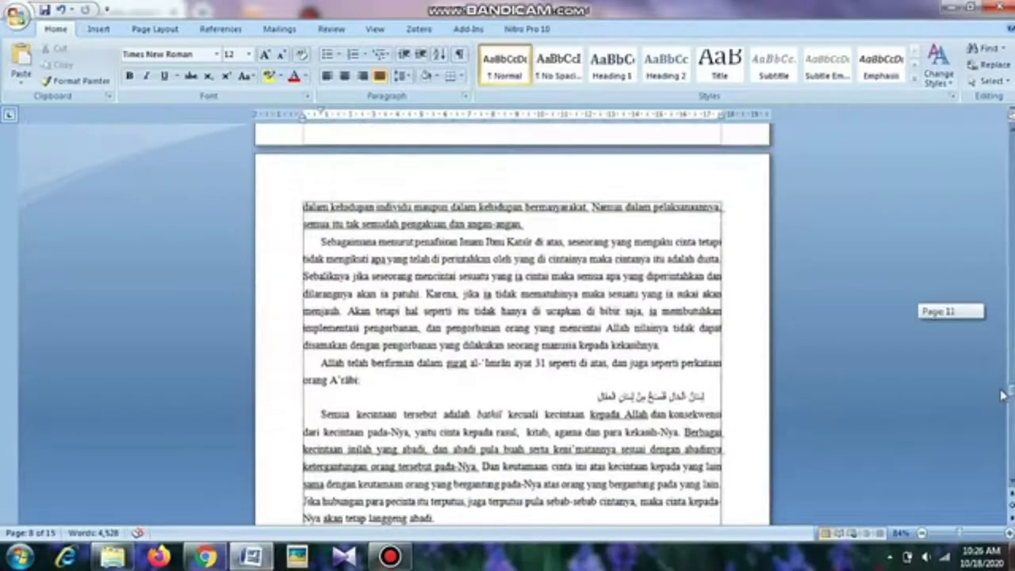
pyautogui.moveTo(1002, 394)
pyautogui.mouseDown()
pyautogui.moveTo(996, 455)
pyautogui.moveTo(991, 430)
pyautogui.moveTo(991, 440)
pyautogui.mouseUp()
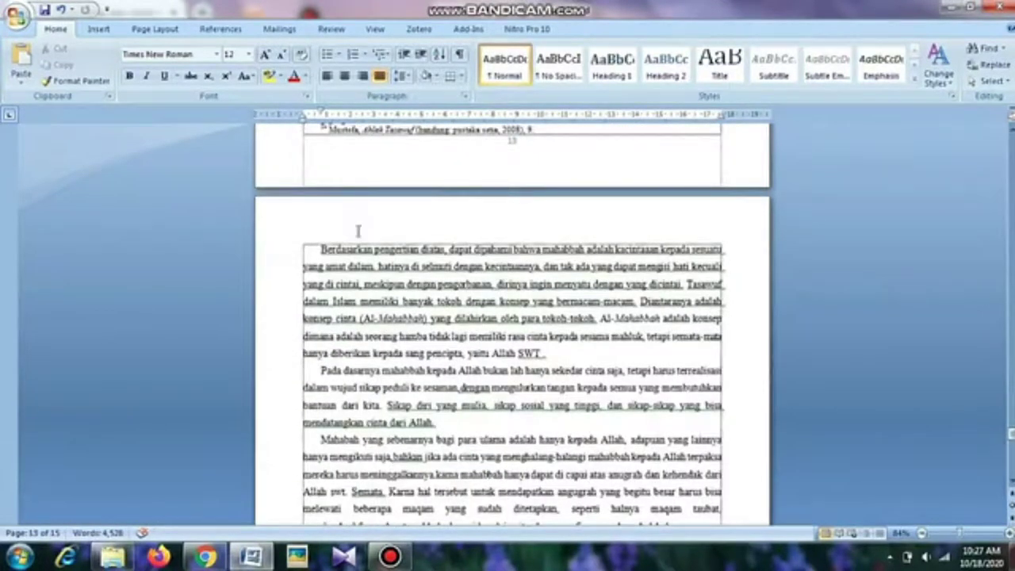
pyautogui.moveTo(320, 248)
pyautogui.mouseDown()
pyautogui.moveTo(547, 336)
pyautogui.moveTo(543, 354)
pyautogui.mouseUp()
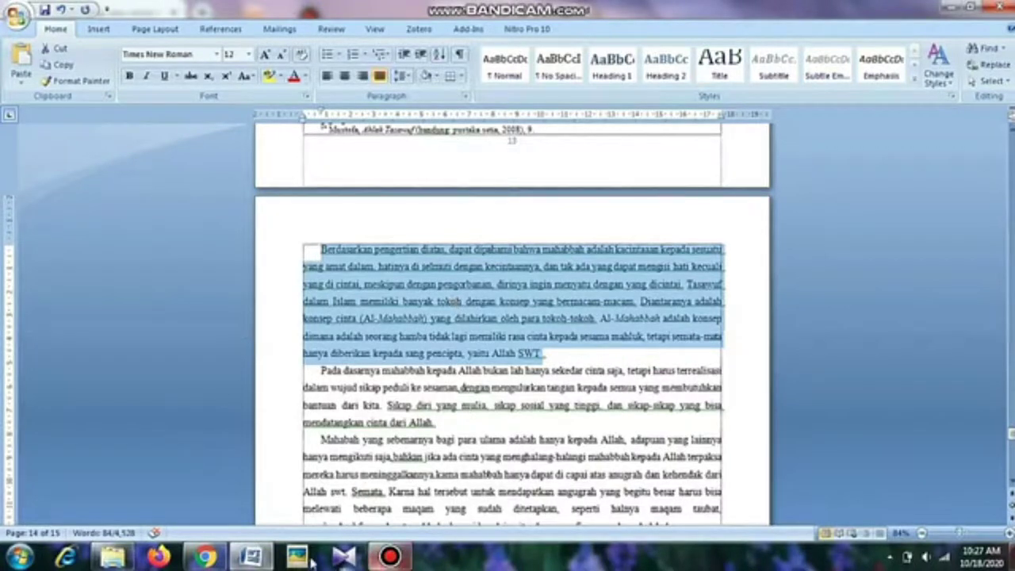
pyautogui.click(219, 560)
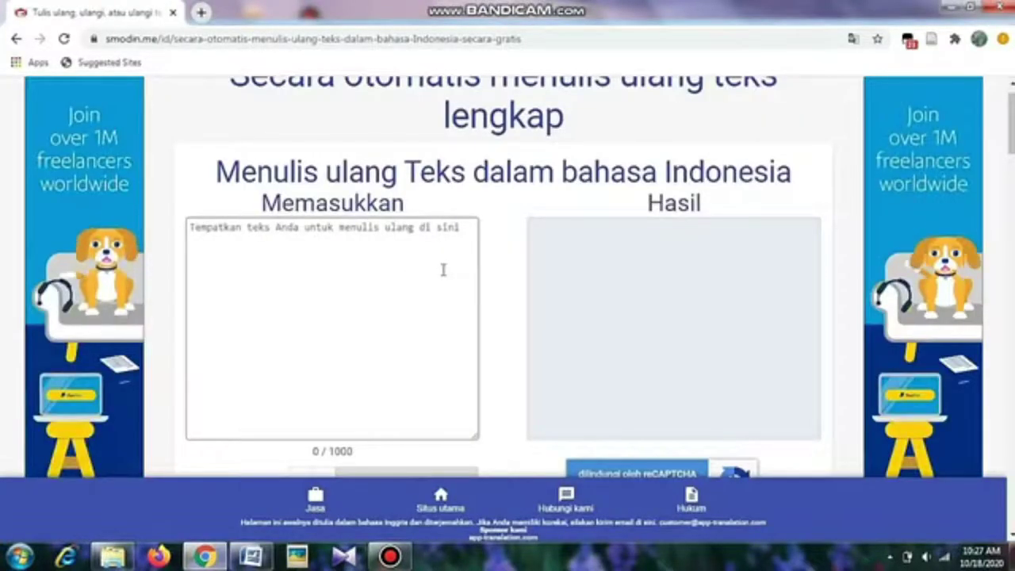
# Step: Paste the copied paragraph into Smodin's Memasukkan box, filling 627 of 1000 characters
pyautogui.scroll(1, 443, 270)
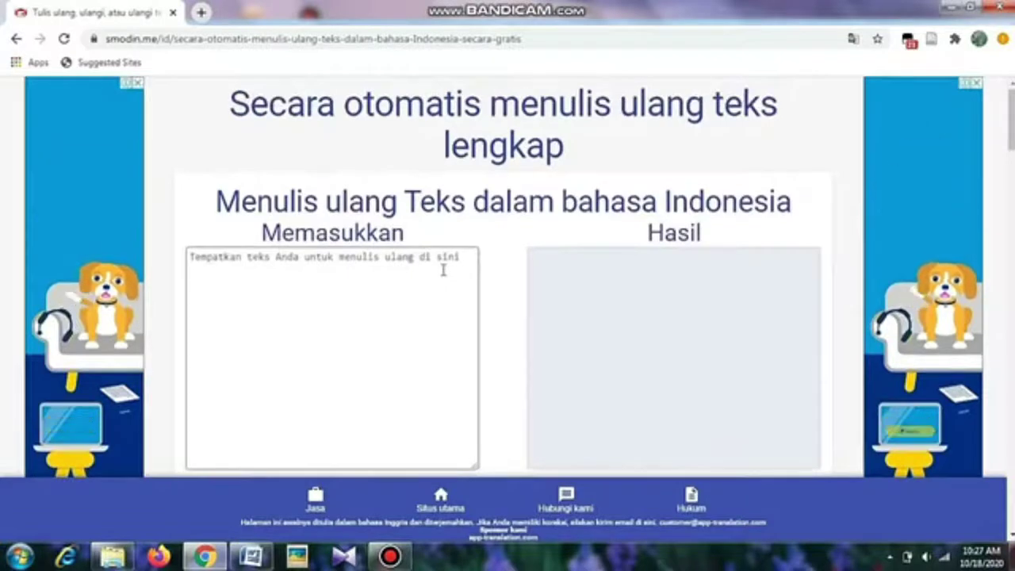
pyautogui.click(195, 257)
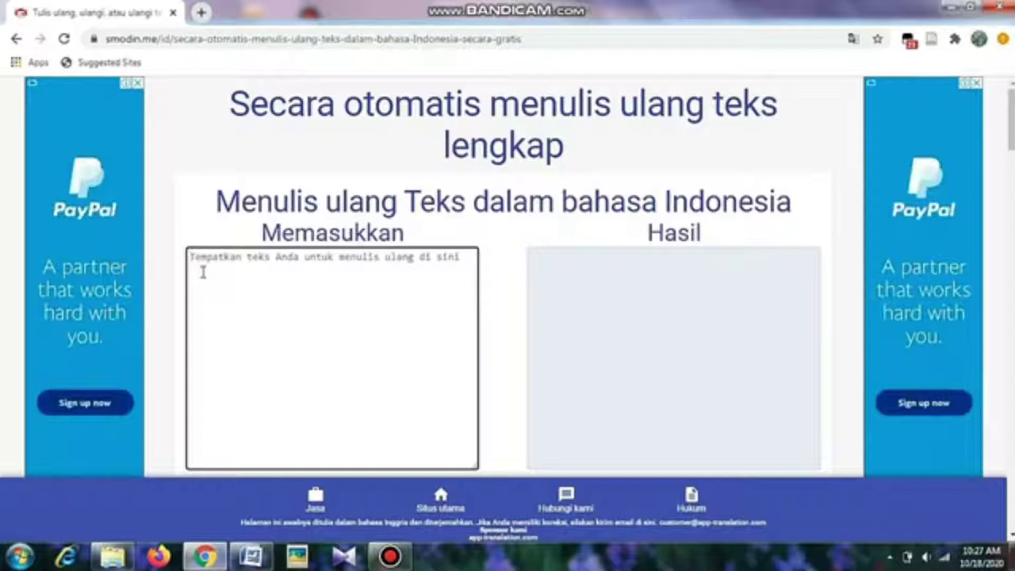
pyautogui.write('Berdasarkan pengertian diatas, dapat dipahami bahwa mahabbah adalah kacintaaan kepada sesuatu yang amat dalam, hatinya di selmuti dengan kecintaannya, dan tak ada yang dapat mengisi hati kecuali yang di cintai, meskipun dengan pengorbanan, dirinya ingin menyatu dengan yang dicintai. Tasawuf dalam Islam memiliki banyak tokoh dengan konsep yang bermacam-macam. Diantaranya adalah konsep cinta (Al-Mahabbah) yang dilahirkan oleh para tokoh-tokoh. Al-Mahabbah adalah konsep dimana adalah seorang hamba tidak lagi memiliki rasa cinta kepada sesama mahluk, tetapi semata-mata hanya diberikan kepada sang pencipta, yaitu Allah SWT .')
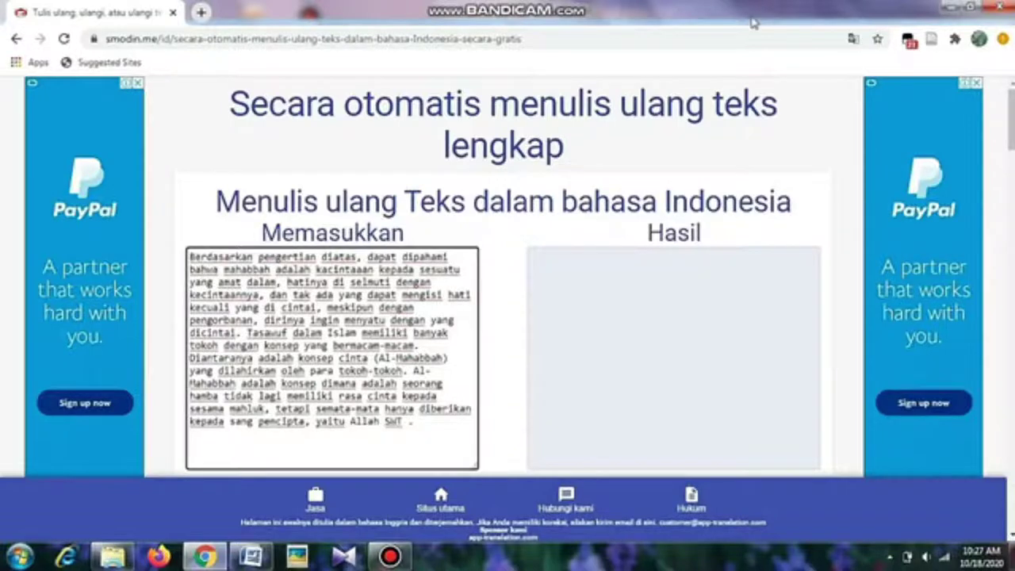
pyautogui.scroll(-2, 1008, 162)
pyautogui.scroll(-2, 1008, 162)
pyautogui.scroll(2, 1005, 147)
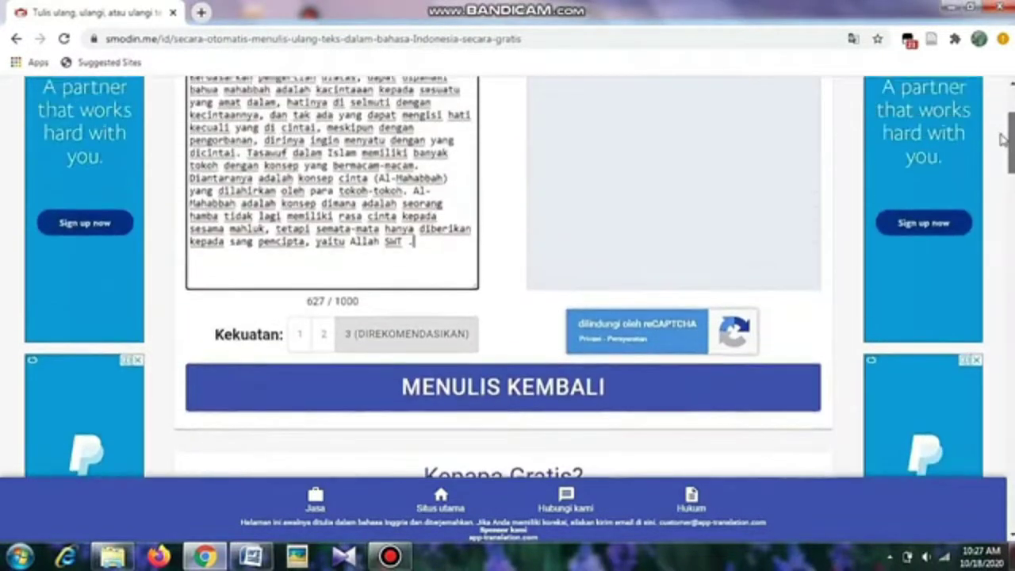
pyautogui.scroll(1, 1003, 139)
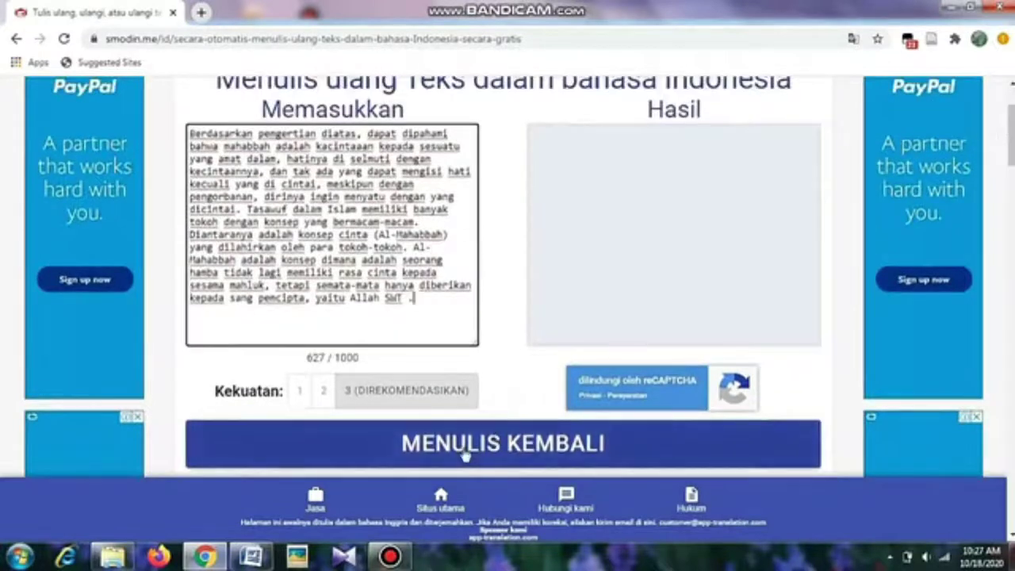
# Step: Run MENULIS KEMBALI to paraphrase the pasted mahabbah paragraph
pyautogui.click(464, 453)
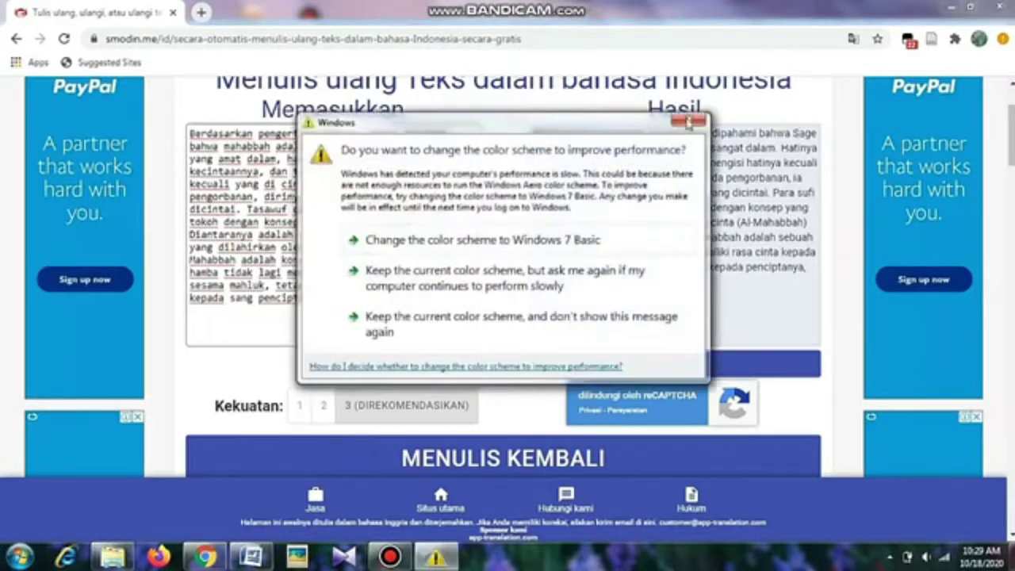
# Step: Close the Windows colour-scheme warning and copy the rewritten paragraph with SALINAN
pyautogui.click(697, 121)
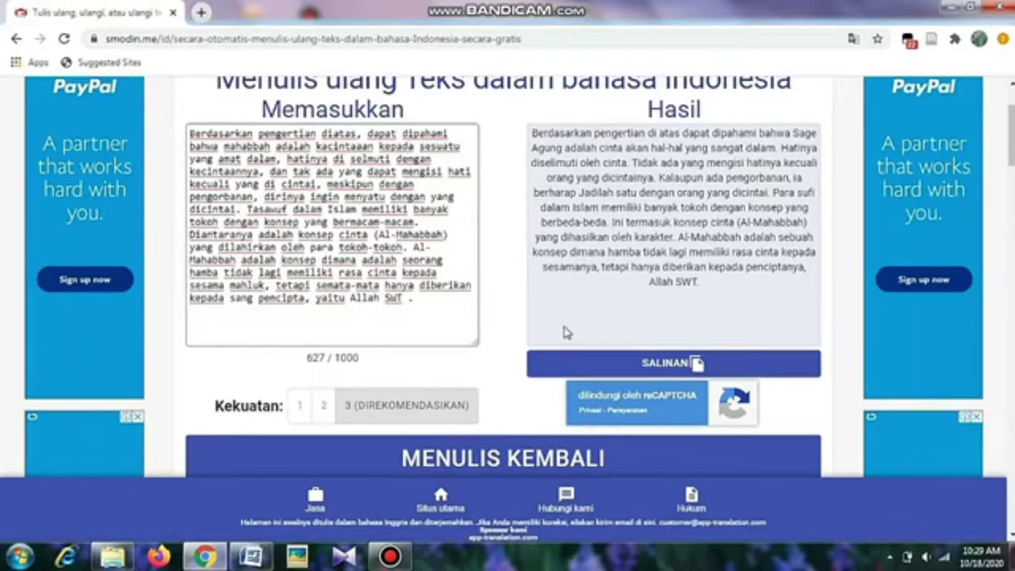
pyautogui.click(696, 363)
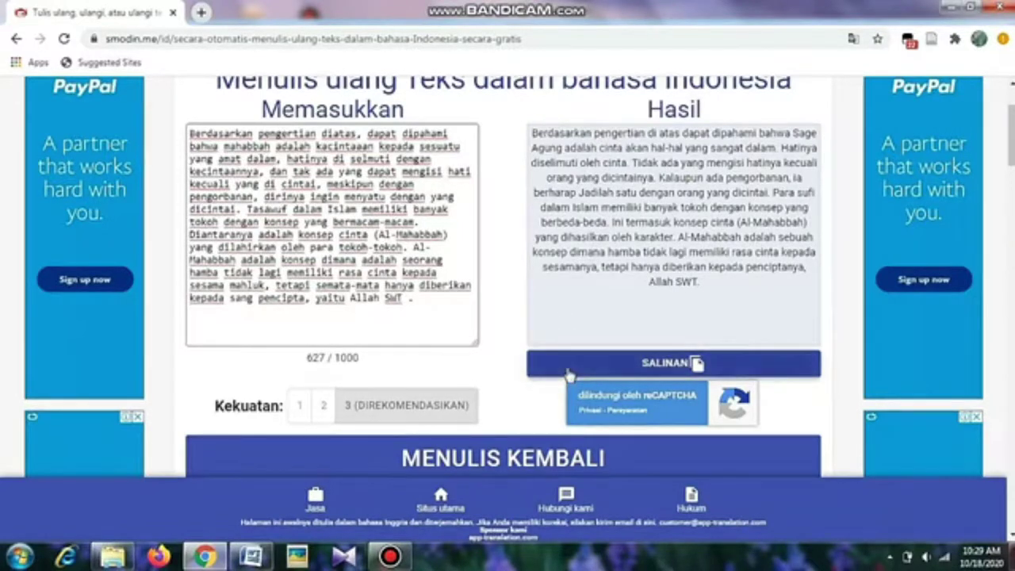
# Step: Replace Word's original first paragraph with the pasted rewritten text
pyautogui.click(251, 556)
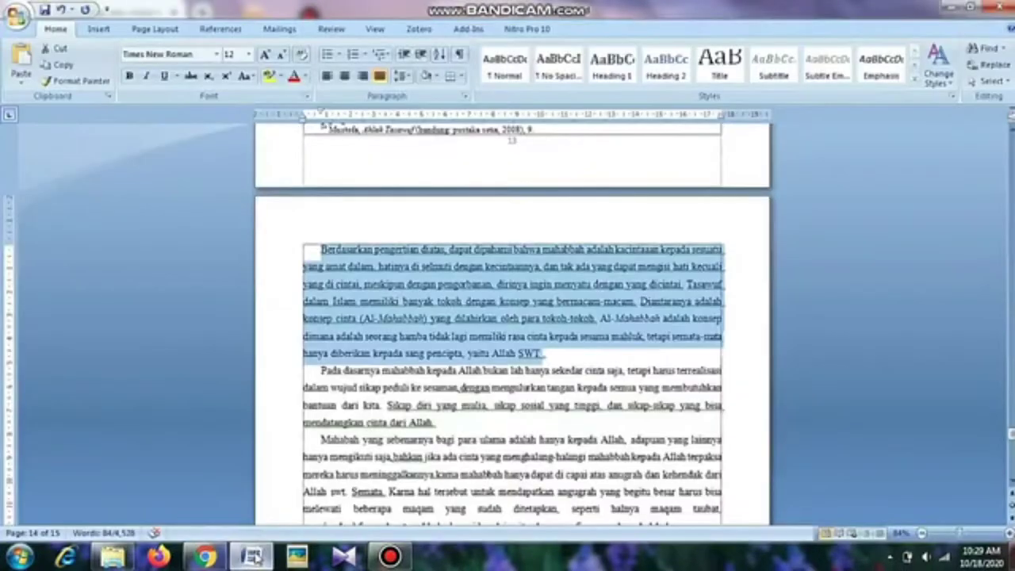
pyautogui.rightClick(251, 555)
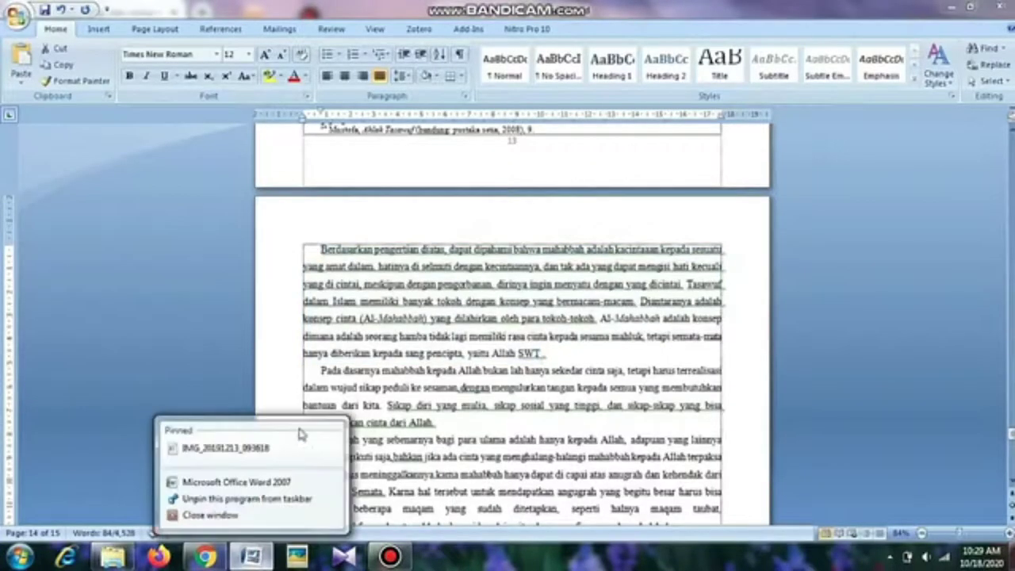
pyautogui.tripleClick(322, 251)
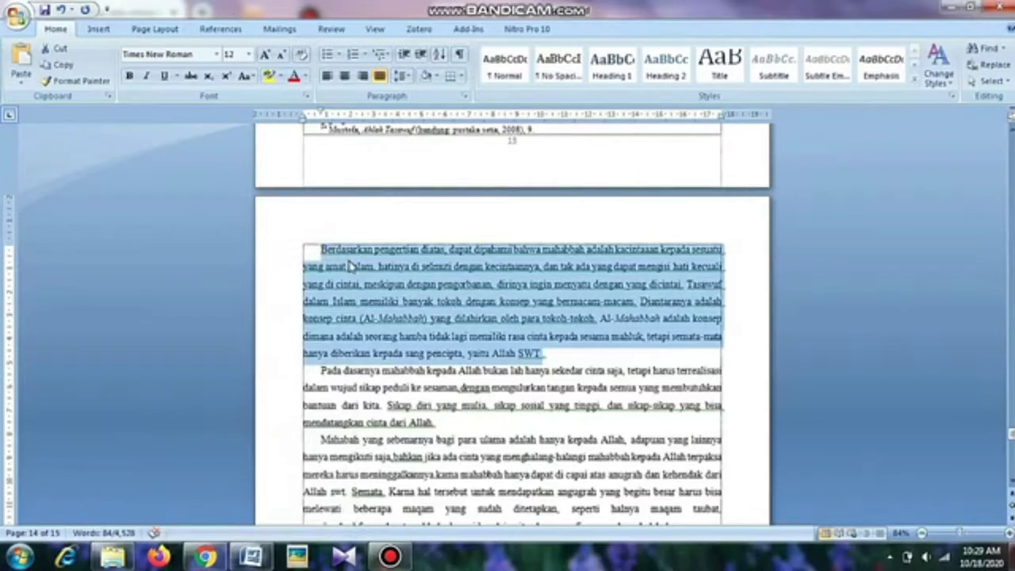
pyautogui.press('Delete')
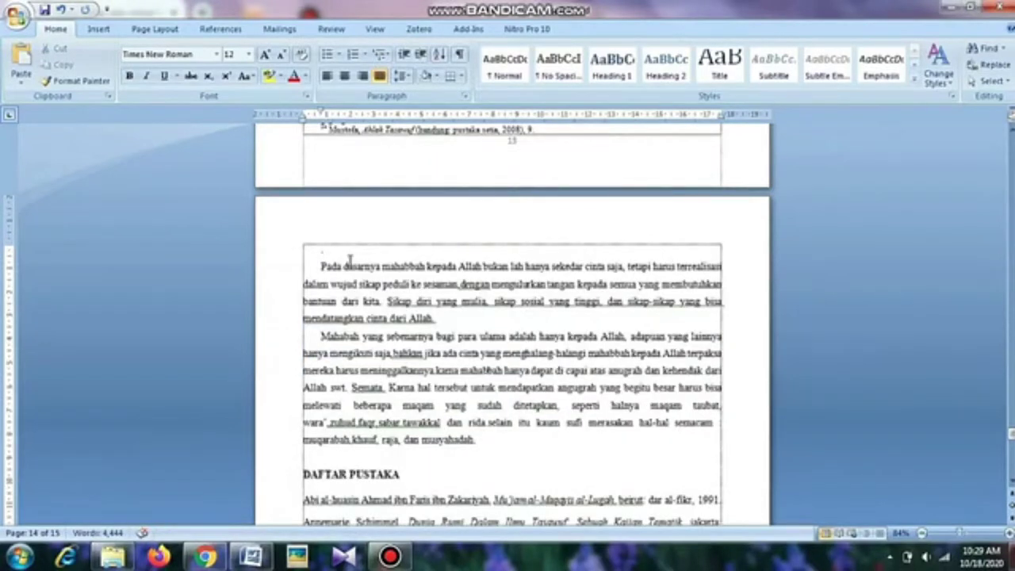
pyautogui.hotkey('ctrl', 'v')
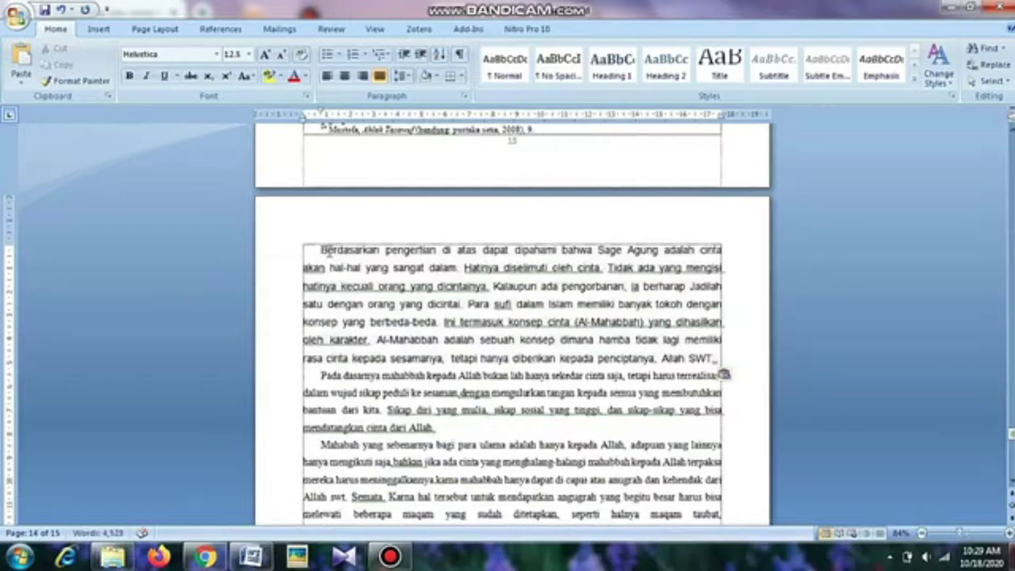
# Step: Format the pasted paragraph as Times New Roman, size 12
pyautogui.moveTo(321, 251); pyautogui.dragTo(695, 357)
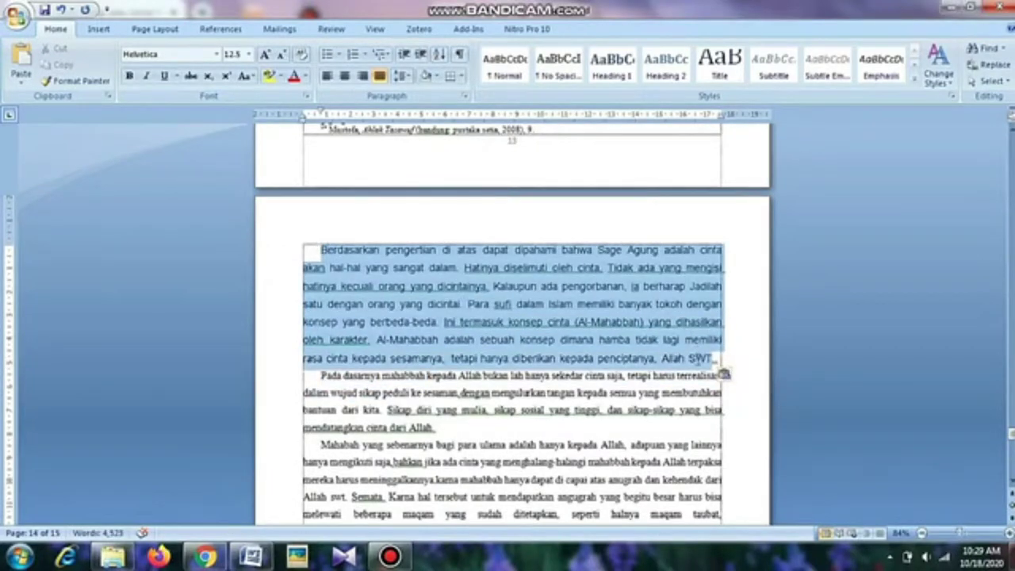
pyautogui.click(248, 55)
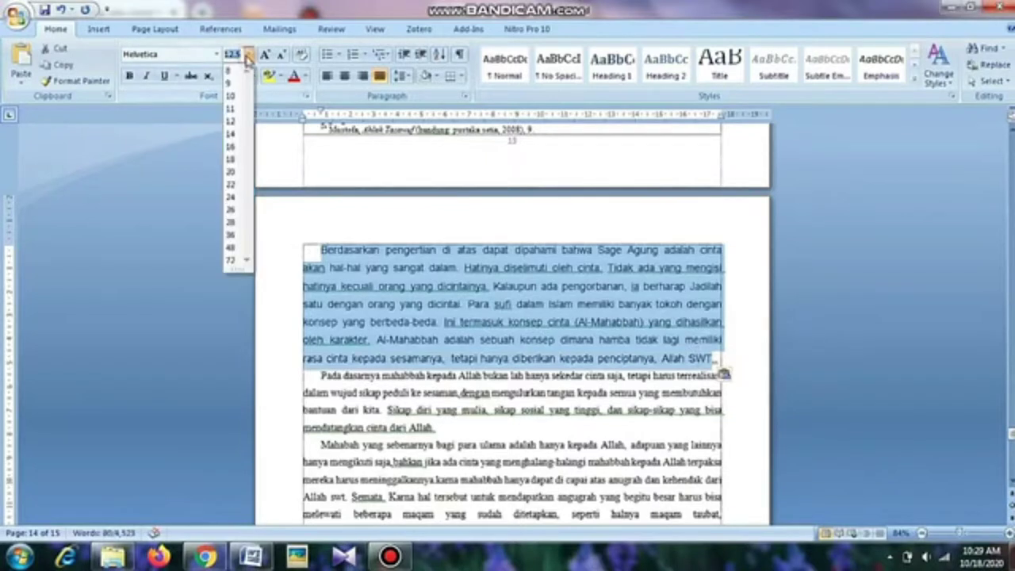
pyautogui.click(237, 120)
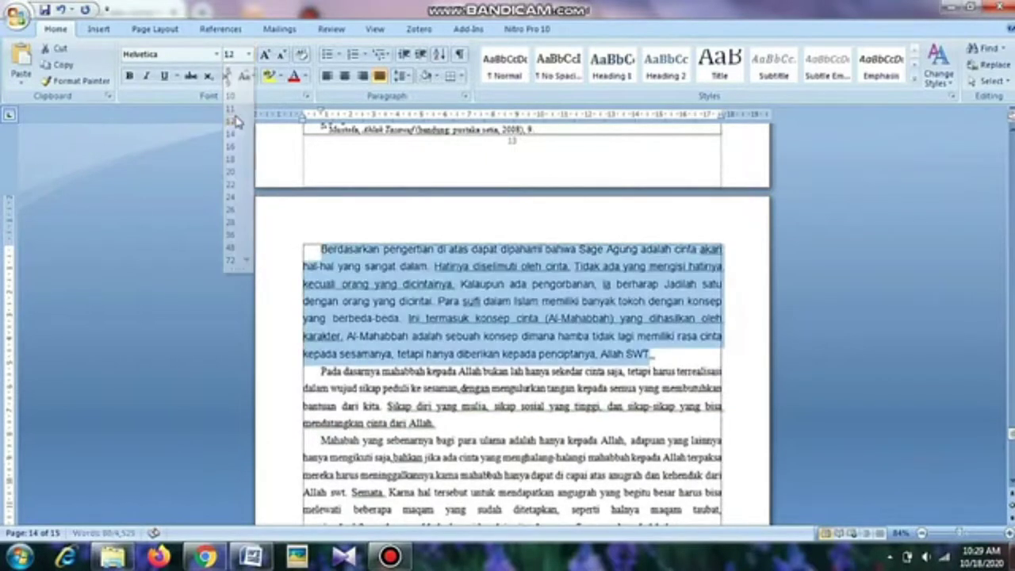
pyautogui.click(216, 54)
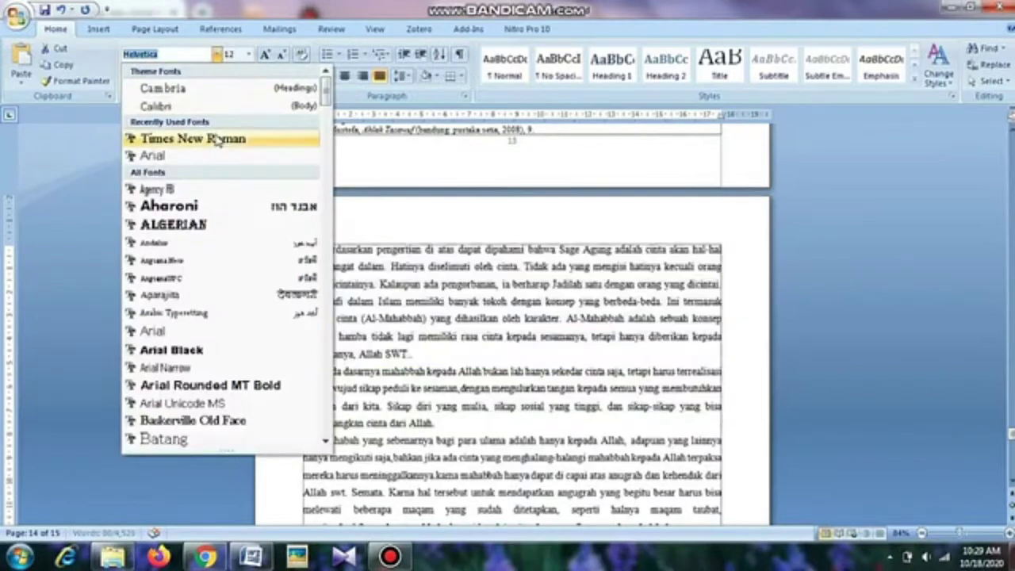
pyautogui.click(216, 138)
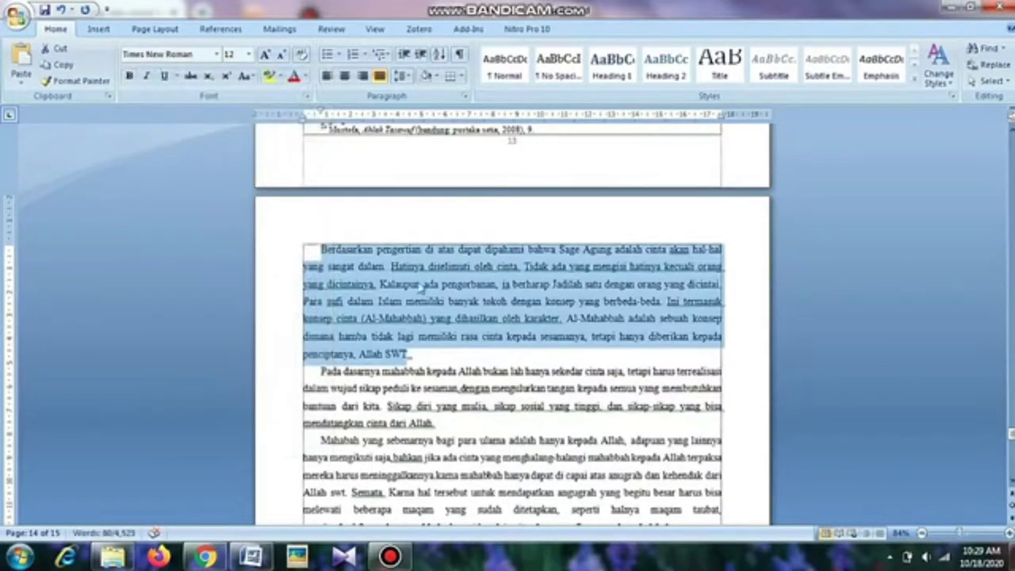
pyautogui.click(588, 248)
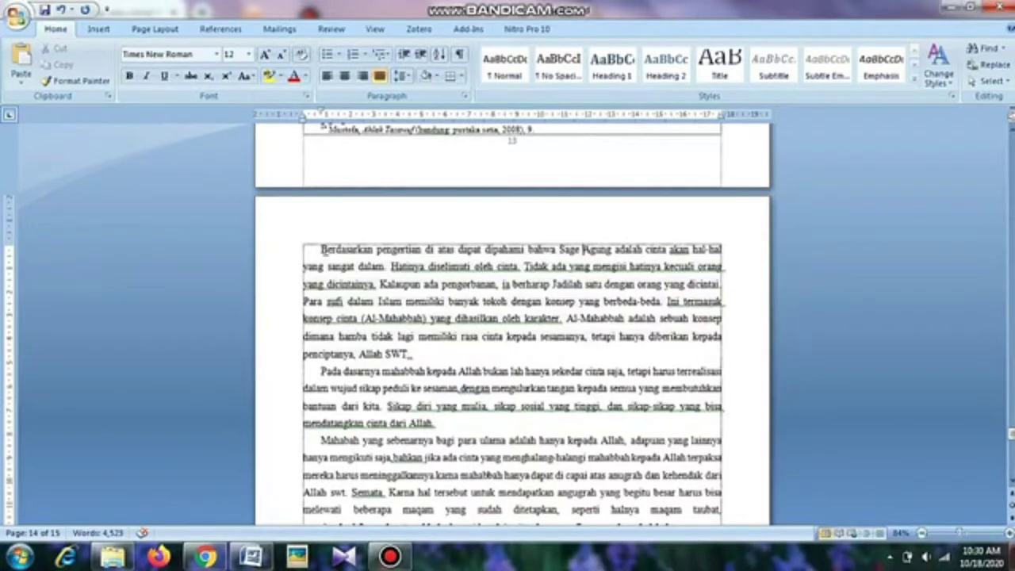
# Step: Switch from Word back to the Smodin rewriter in Chrome
pyautogui.click(204, 556)
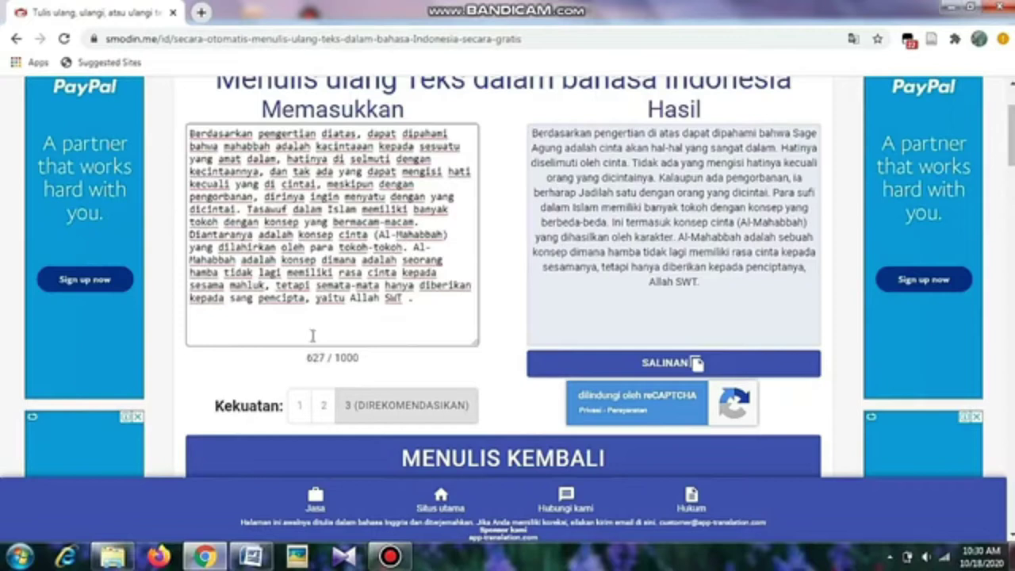
pyautogui.scroll(-1, 312, 335)
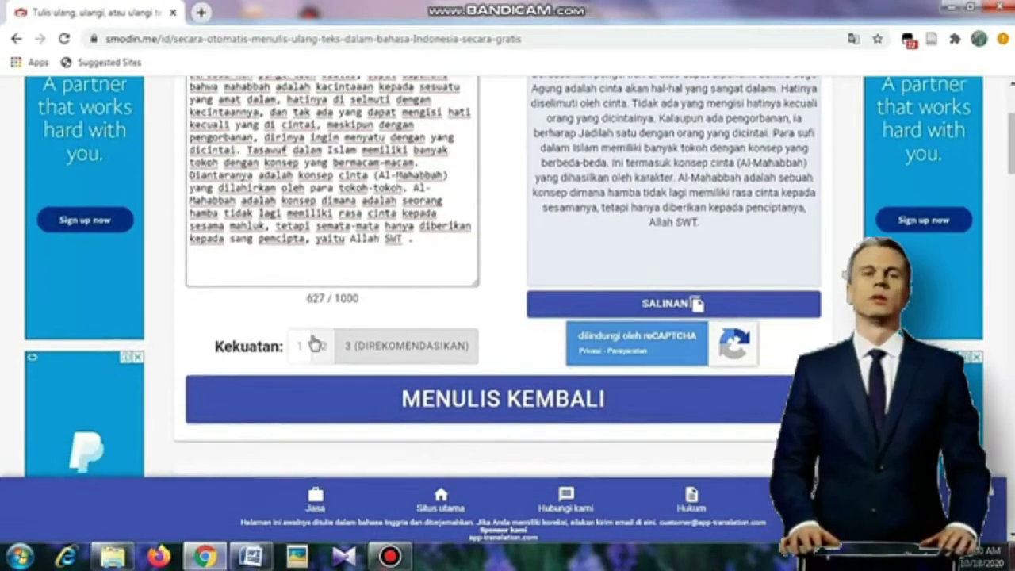
pyautogui.scroll(-1, 313, 343)
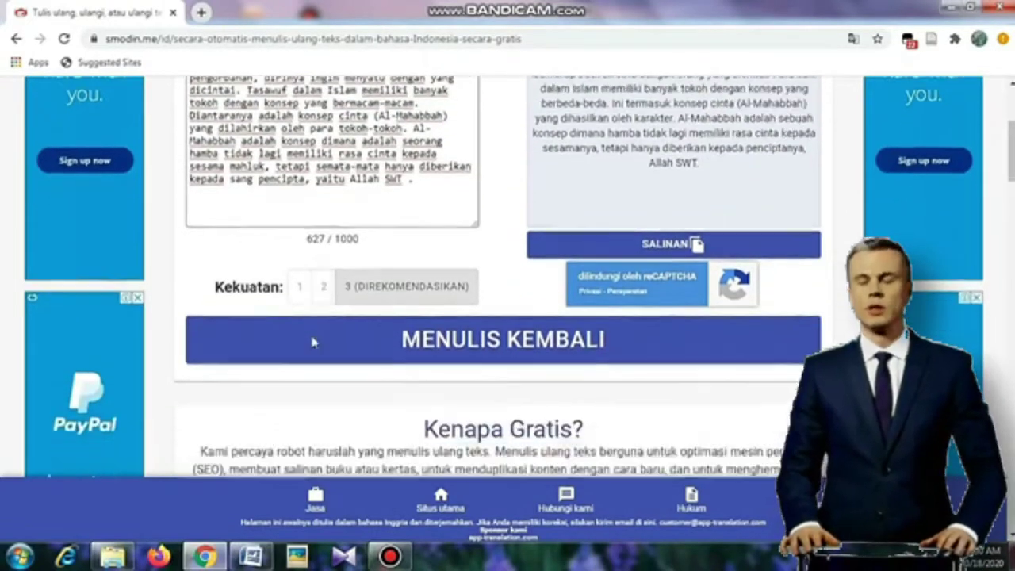
pyautogui.scroll(-1, 313, 341)
pyautogui.scroll(1, 314, 342)
pyautogui.scroll(1, 314, 342)
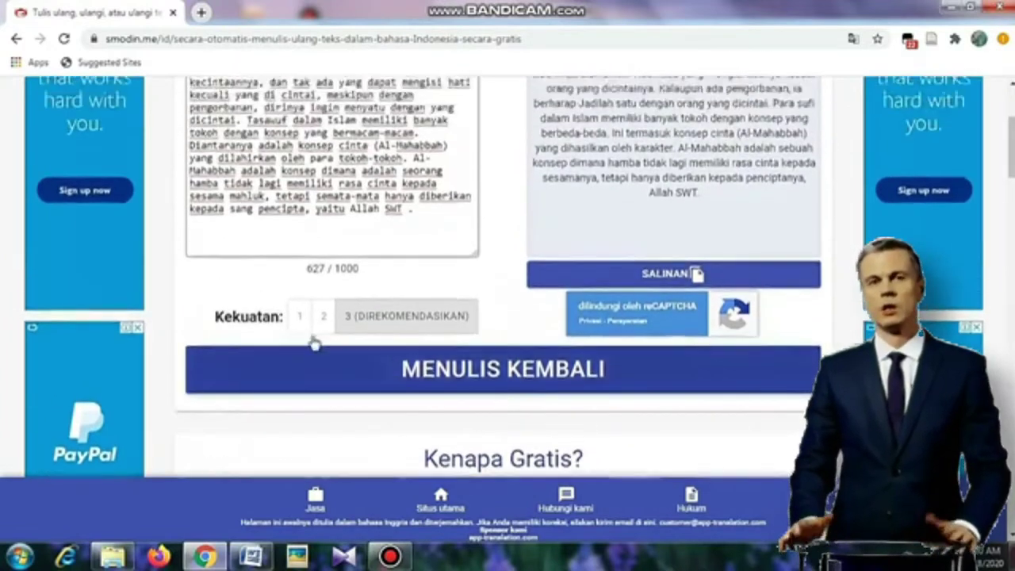
pyautogui.scroll(1, 314, 339)
pyautogui.scroll(1, 312, 335)
pyautogui.scroll(1, 312, 335)
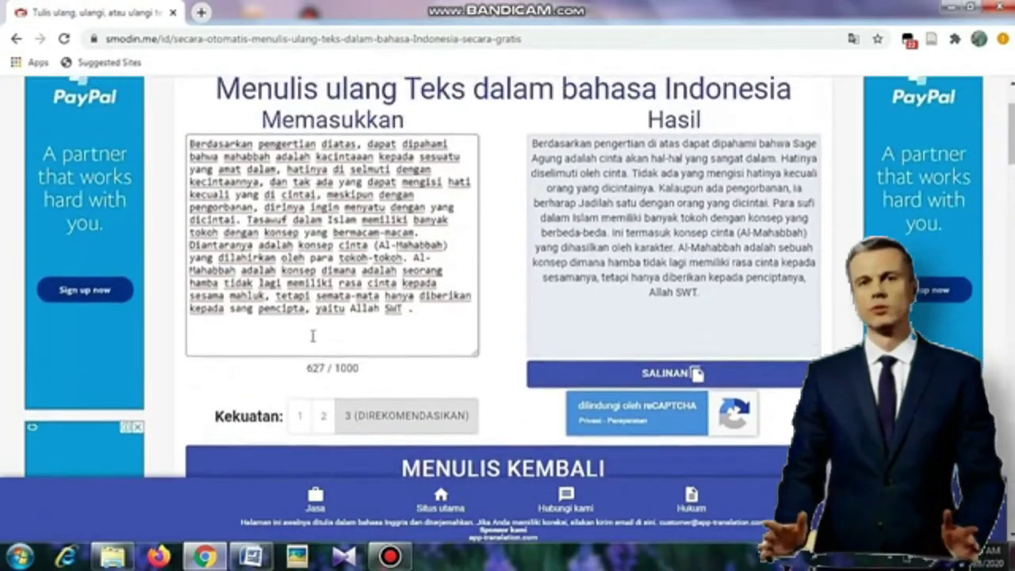
pyautogui.scroll(1, 313, 334)
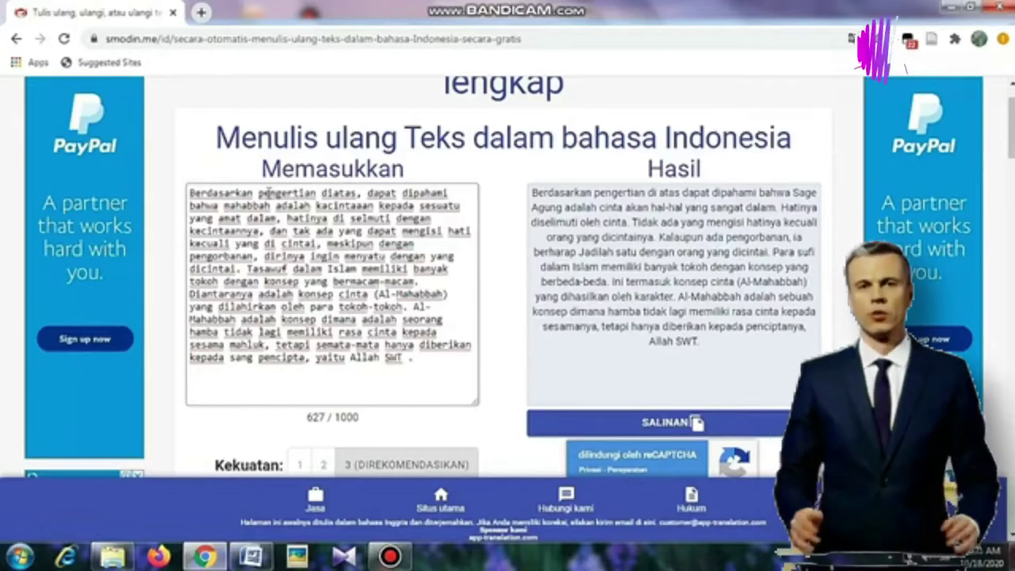
pyautogui.scroll(-1, 508, 277)
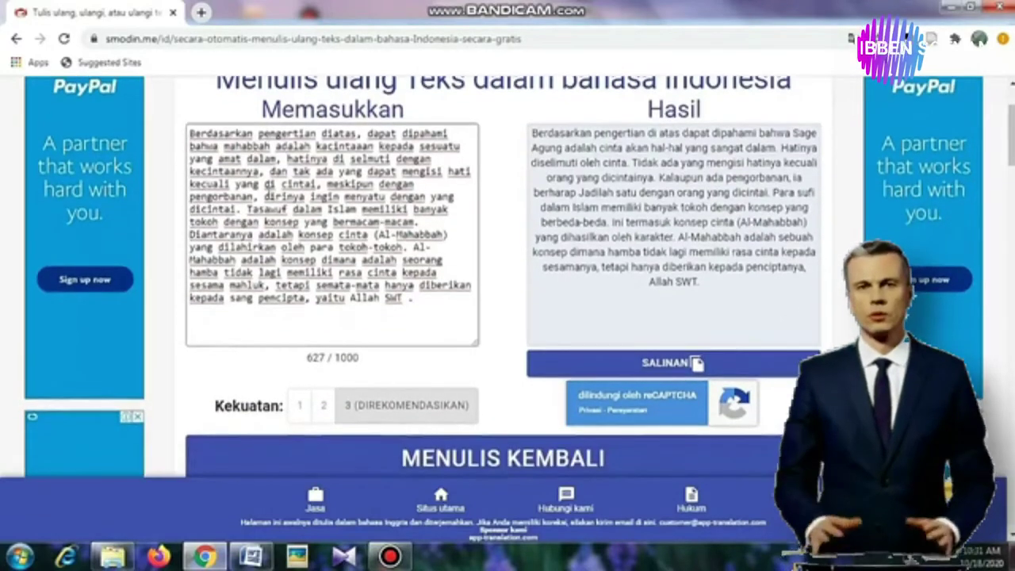
pyautogui.scroll(1, 266, 193)
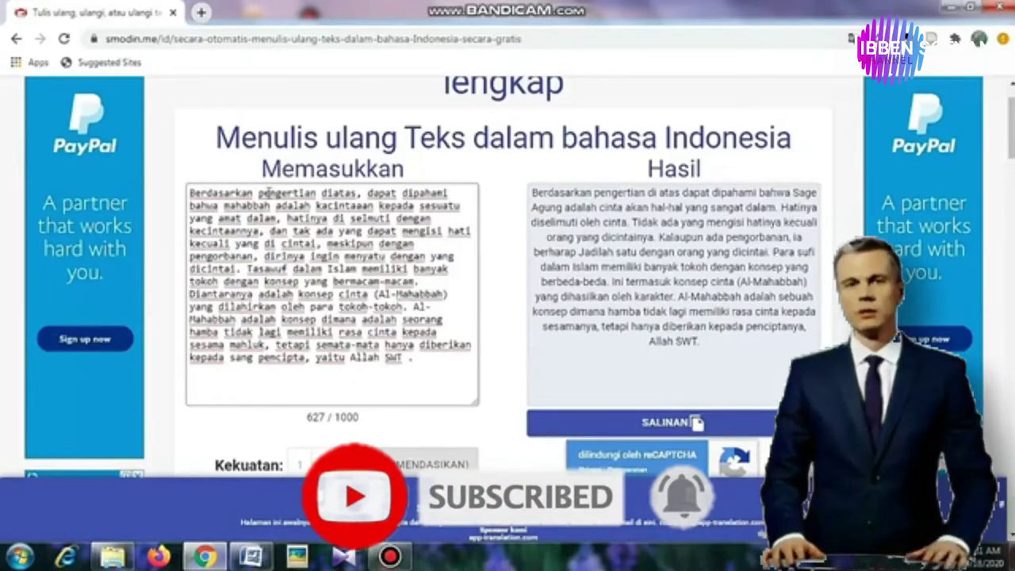
pyautogui.scroll(1, 266, 193)
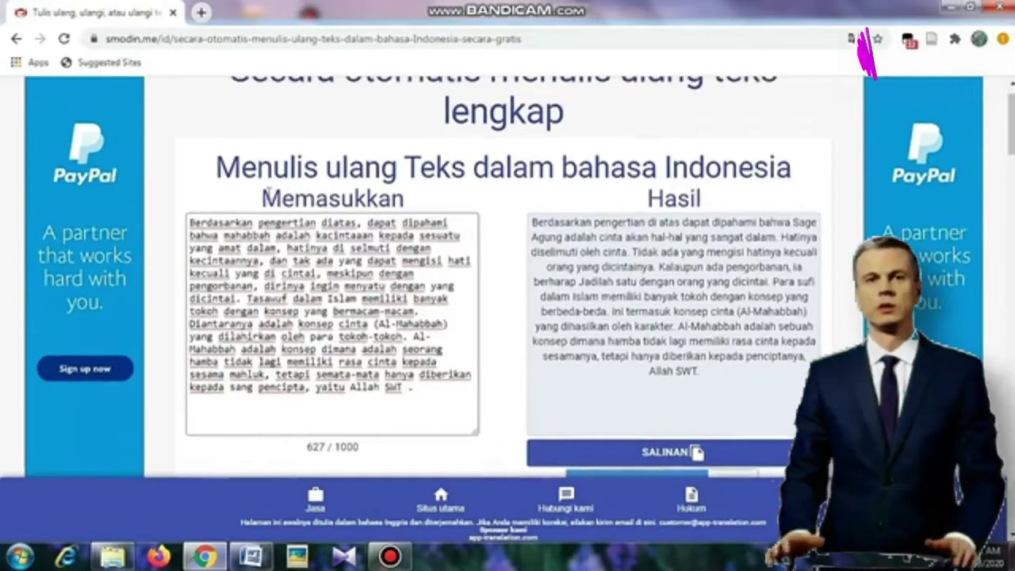
pyautogui.scroll(1, 269, 192)
pyautogui.scroll(-3, 269, 195)
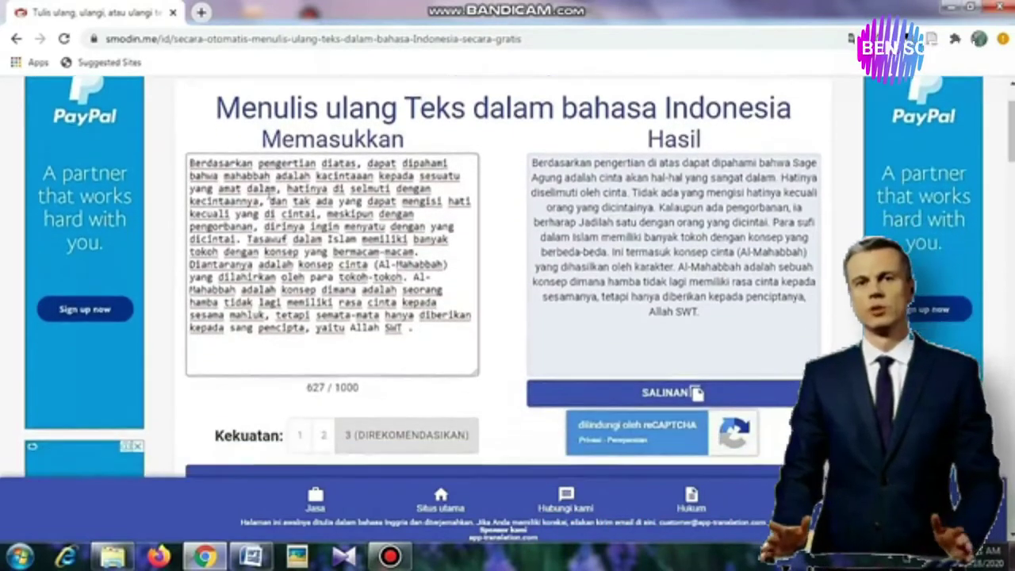
pyautogui.scroll(-1, 270, 200)
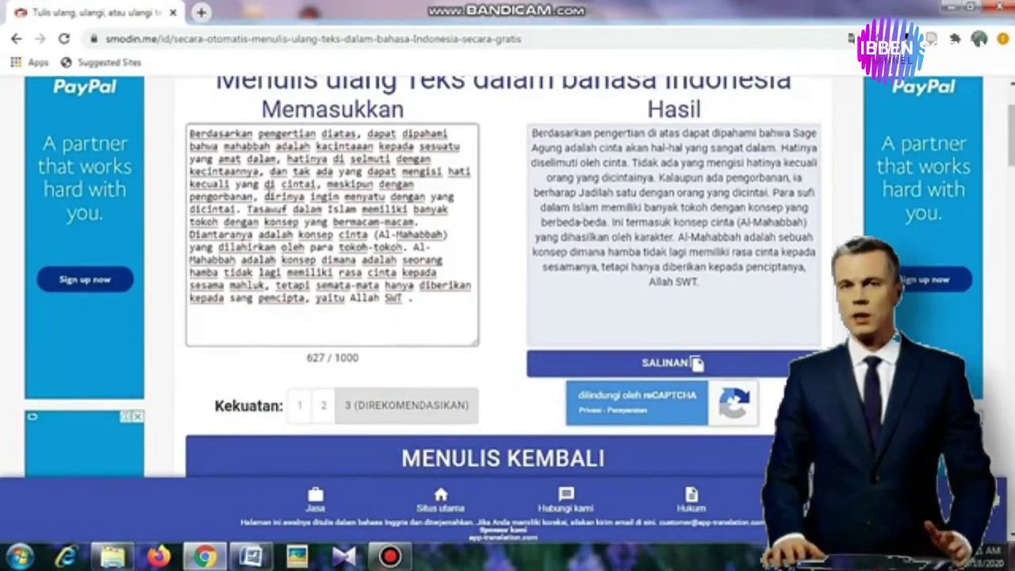